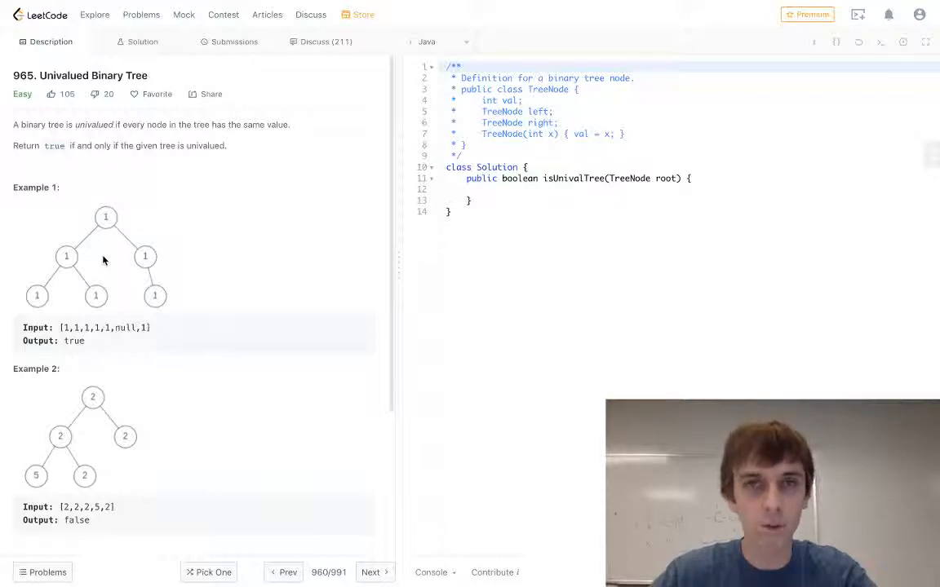
- Write boolean left_univaled: root.left null, or matches root.val and isUnivalTree(root.left)
mouse_move(23, 146)
left_mouse_down()
mouse_move(120, 154)
mouse_move(190, 147)
left_mouse_up()
left_click(114, 146)
left_click(191, 147)
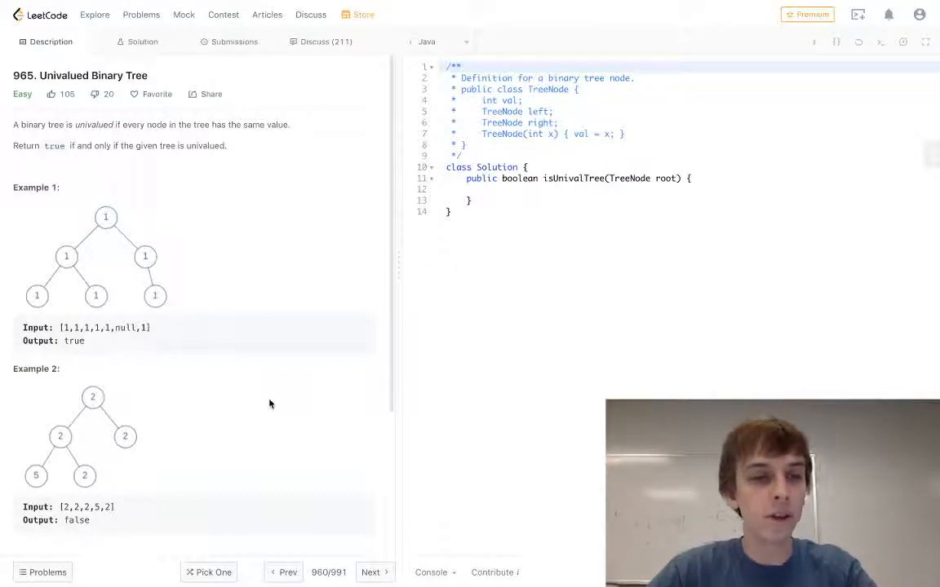
scroll(270, 404, "down", 5)
scroll(270, 404, "down", 5)
scroll(270, 404, "up", 10)
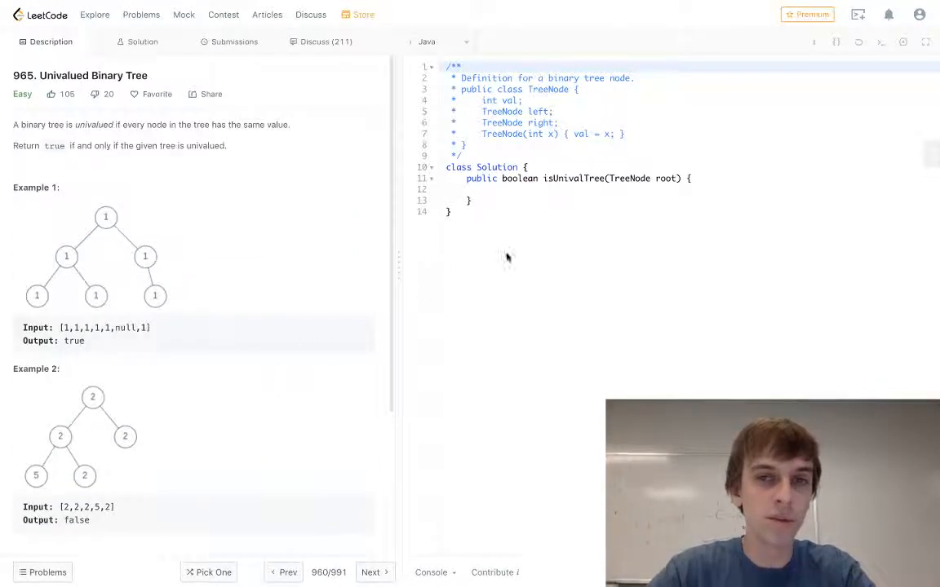
left_click(527, 188)
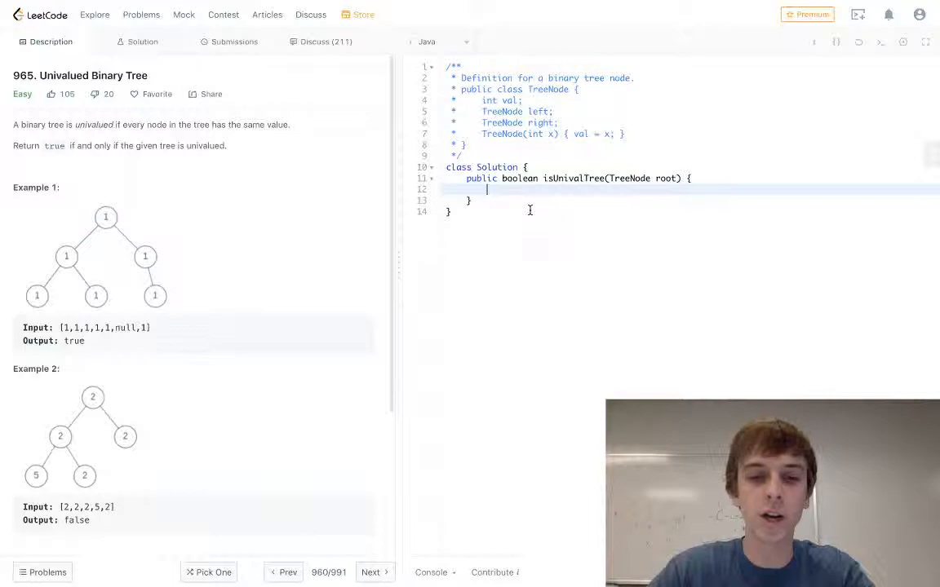
type("boolean left_u")
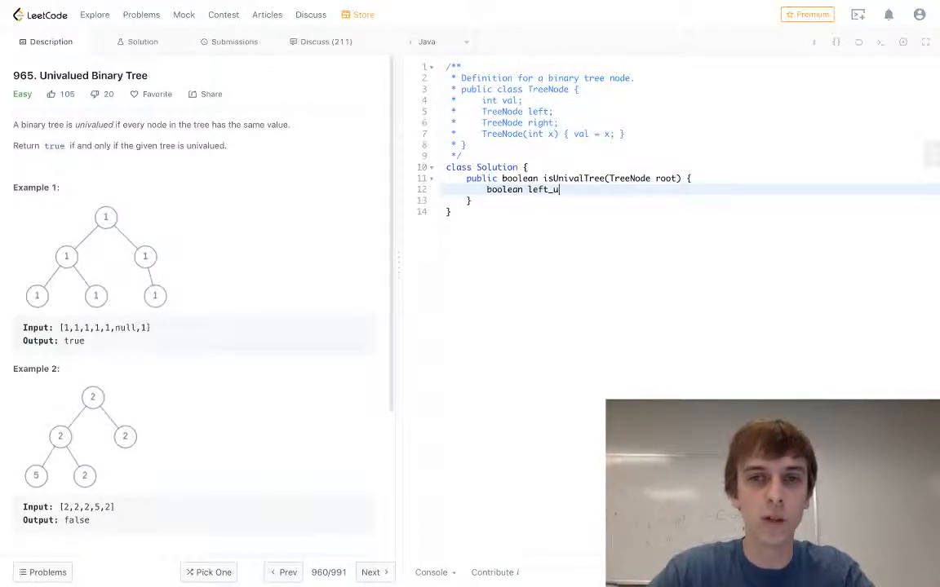
type("nivals")
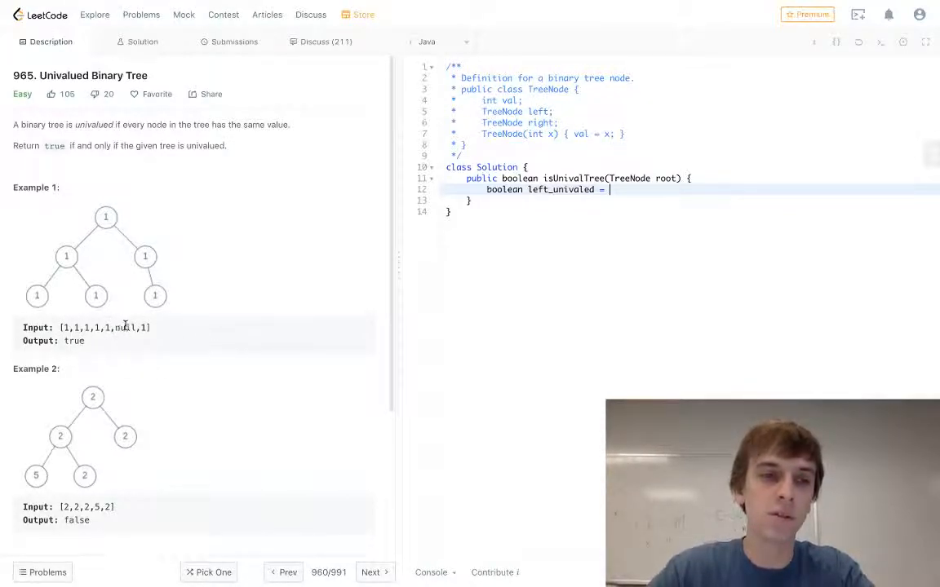
left_click(120, 343)
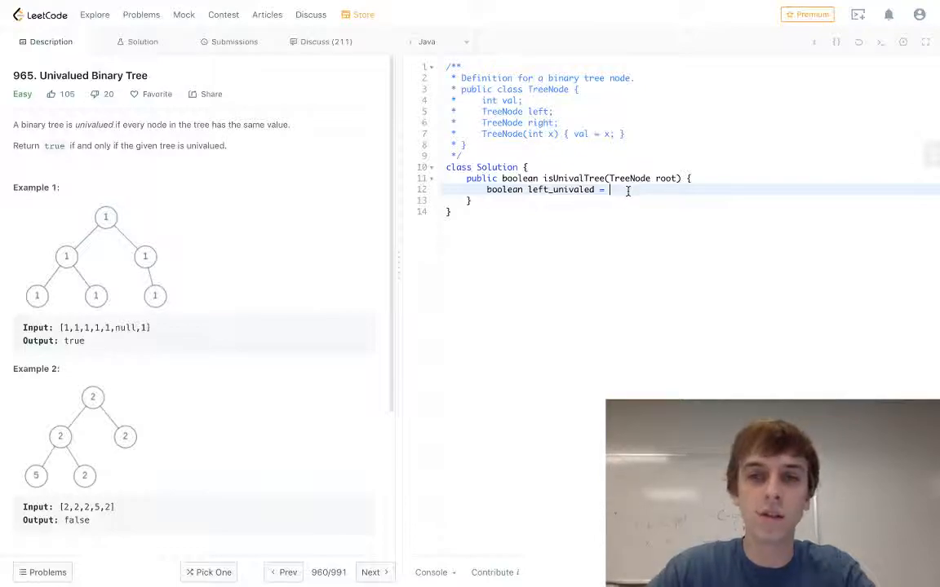
type("root")
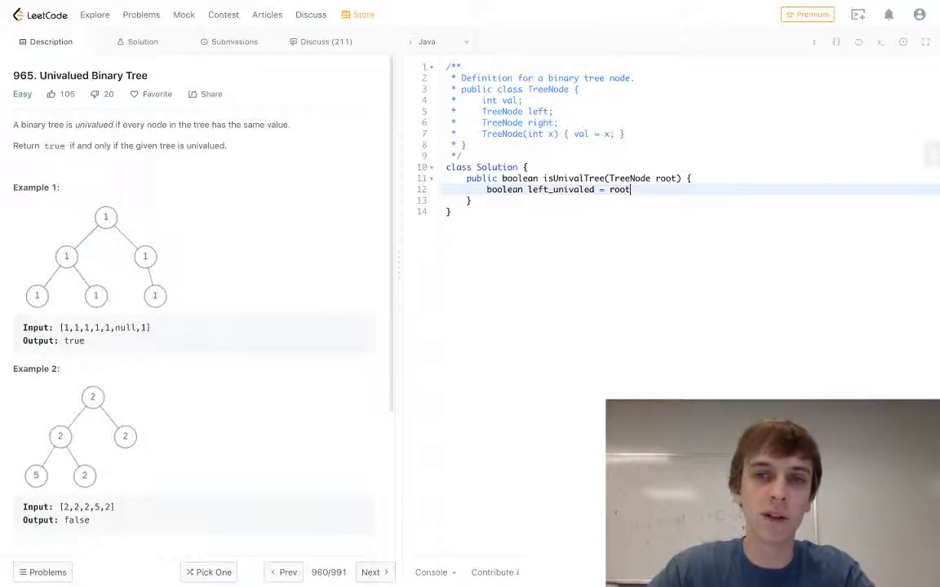
type(".left == null ||")
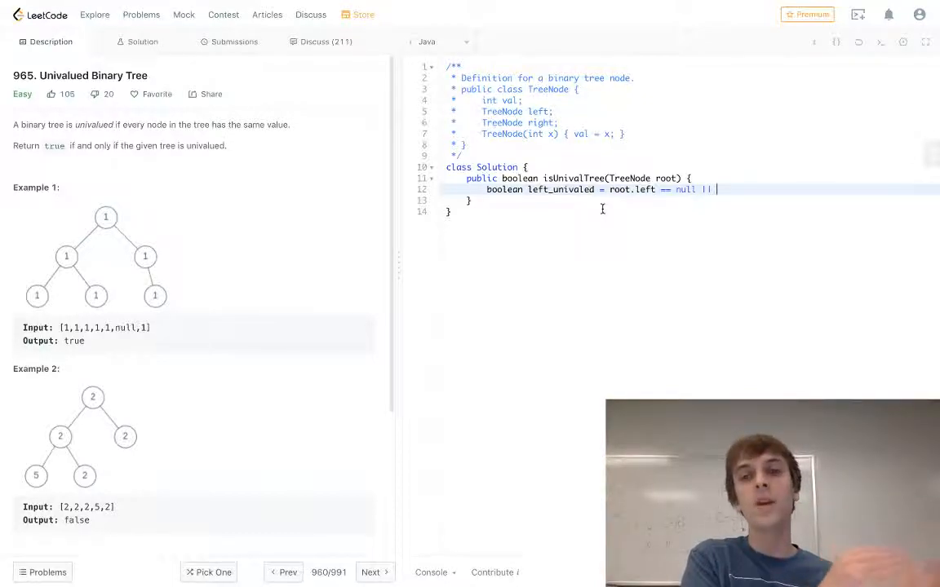
type("root.left")
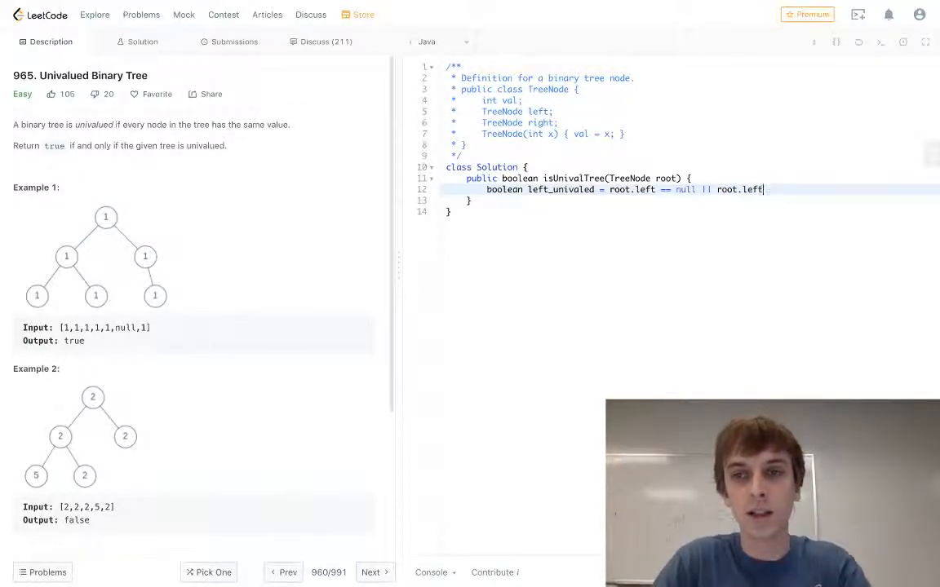
type(".val = ")
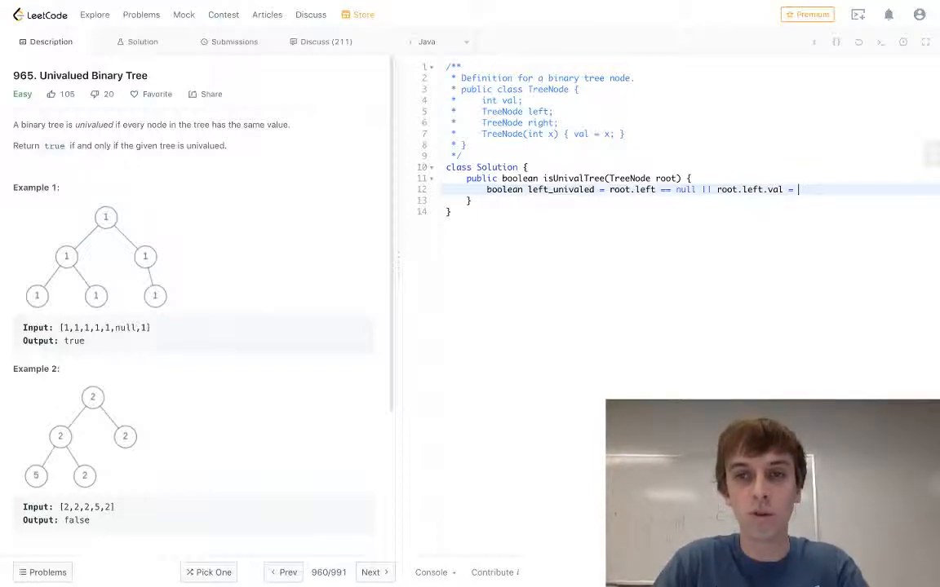
type("= root.val;")
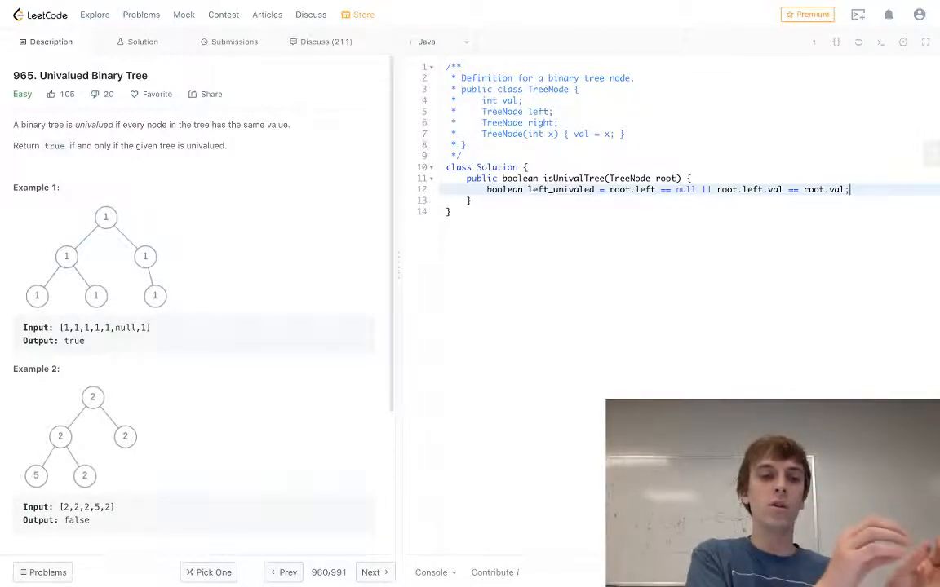
key("BackSpace")
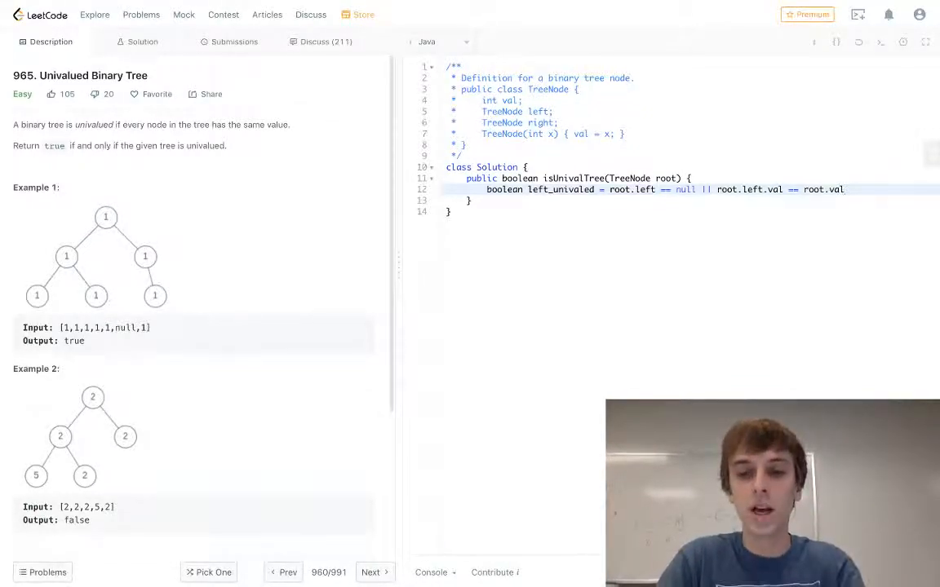
type("&& isUnival")
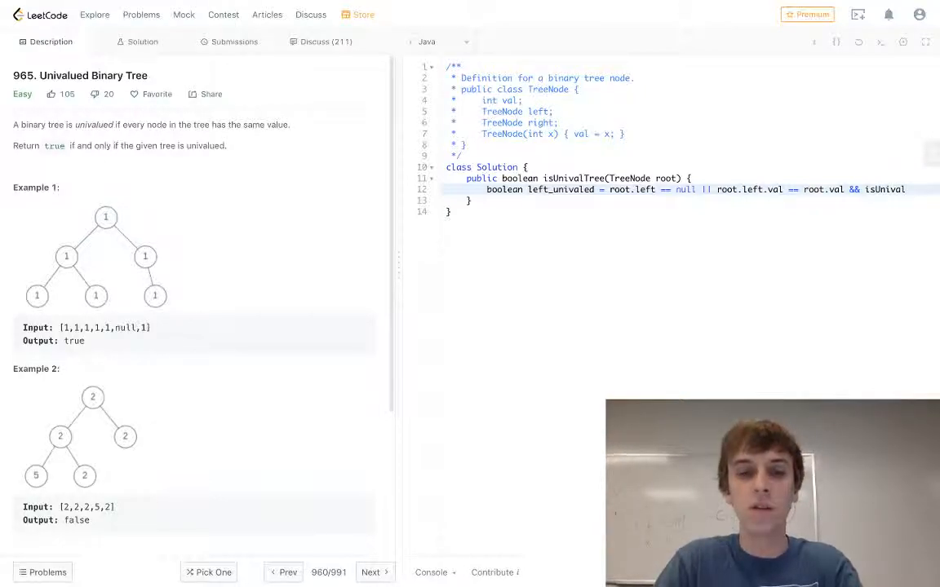
type("Tree(root.left);")
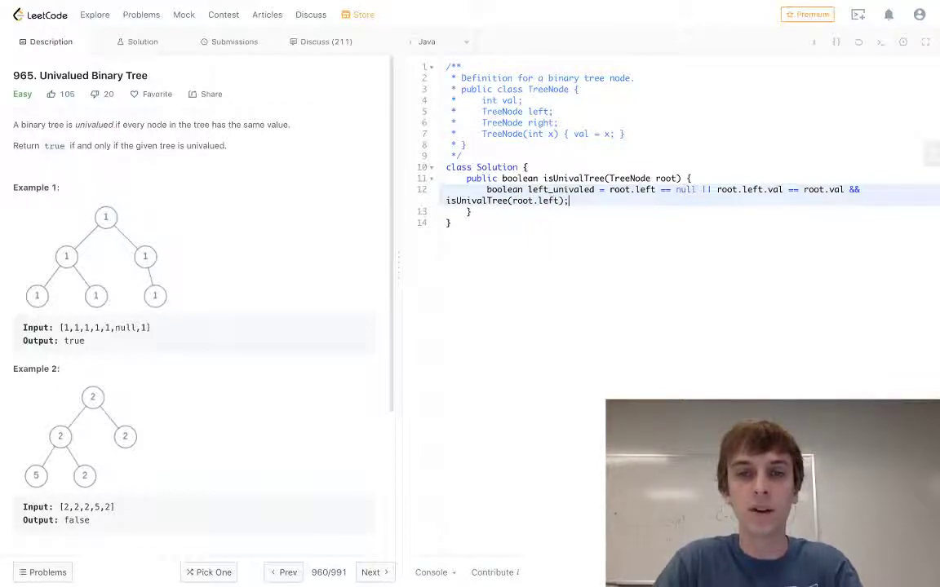
- Write boolean right_univaled: root.right null, or matches root.val and isUnivalTree(root.right)
key("Return")
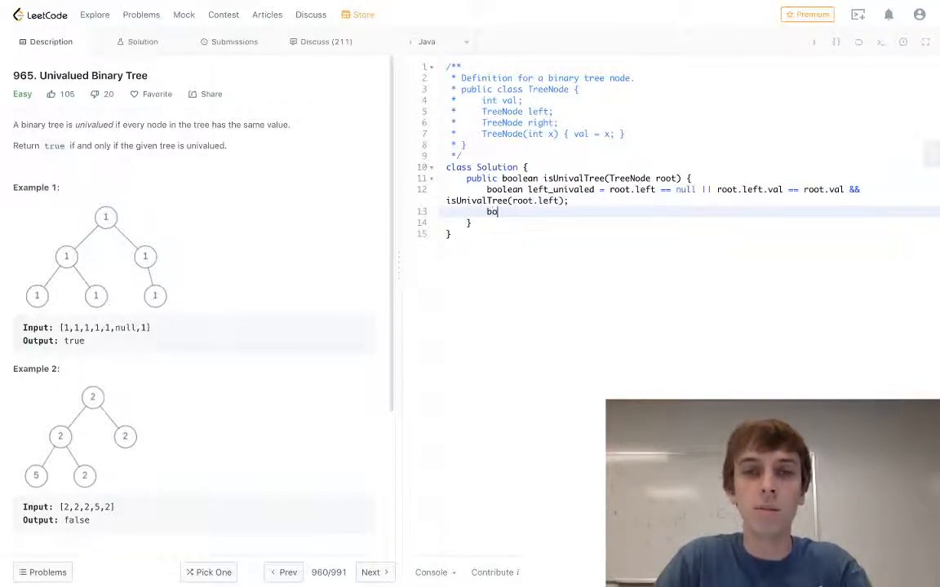
type("olean right_")
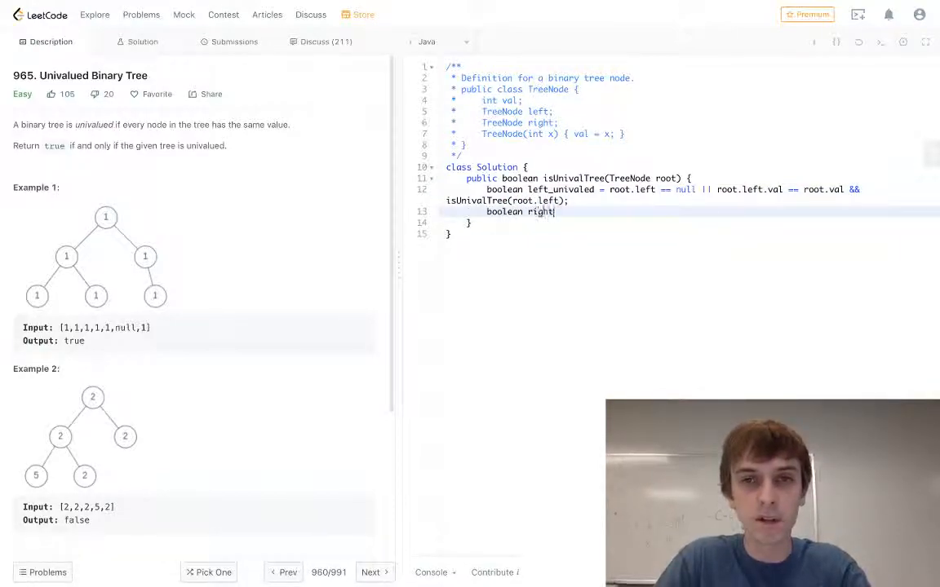
type("univaled = r")
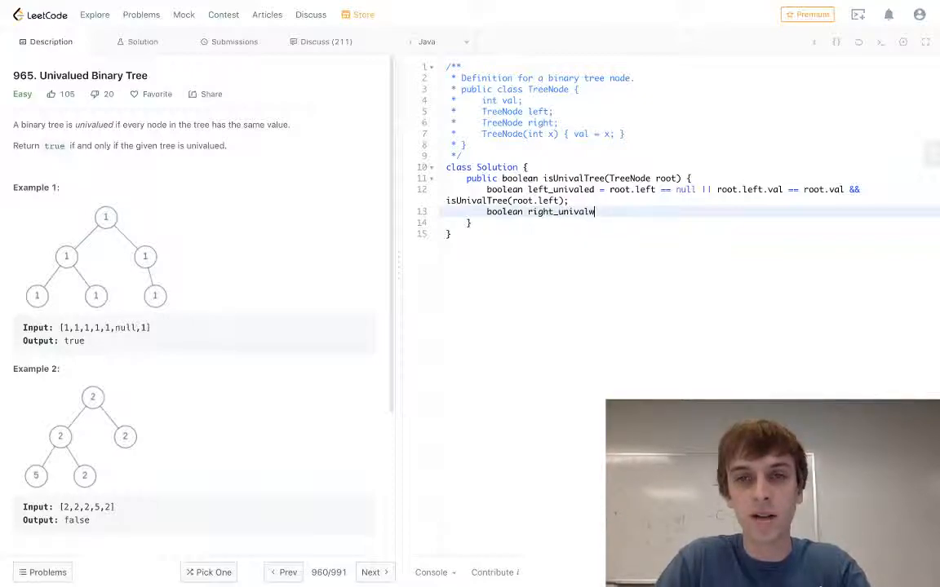
type("oot.")
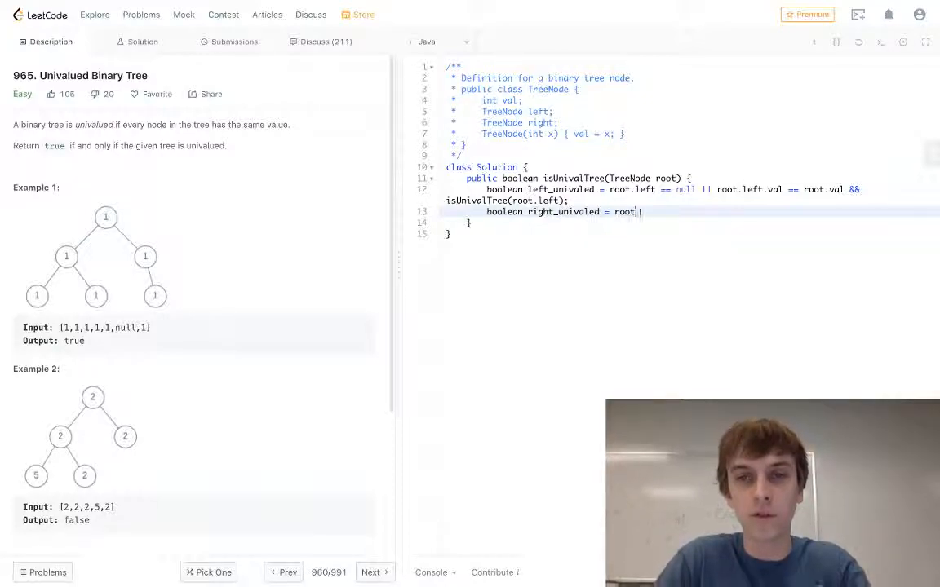
type("right == null || root.")
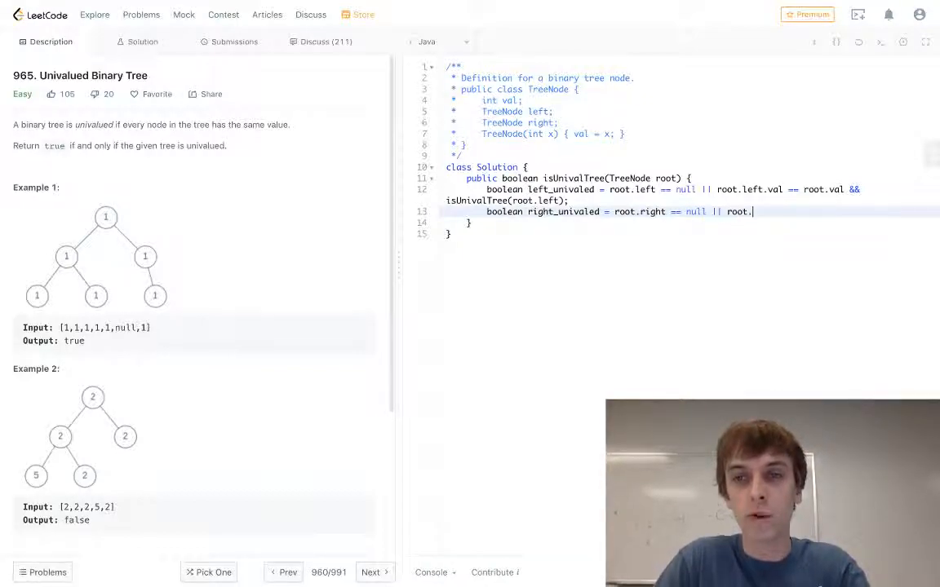
type("right.val == root.")
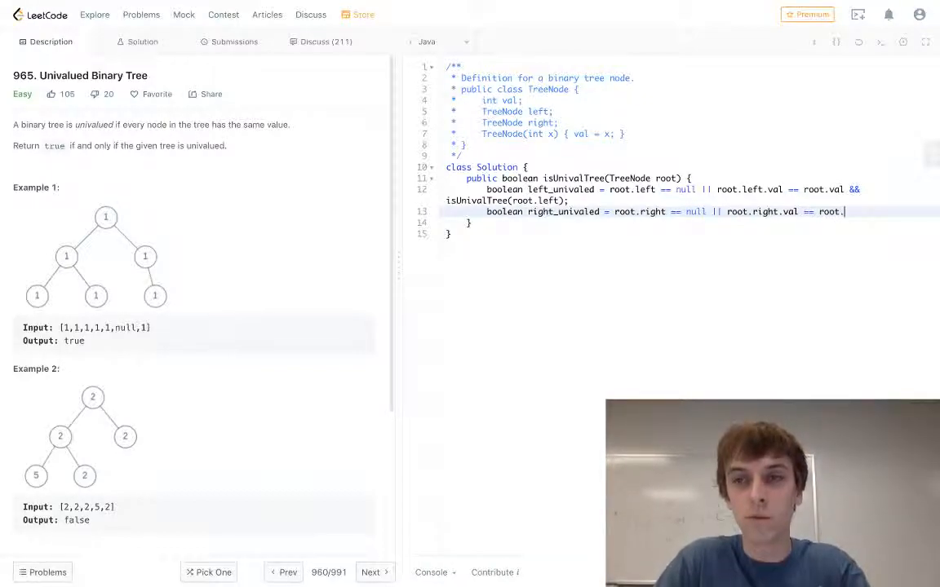
type("val && is")
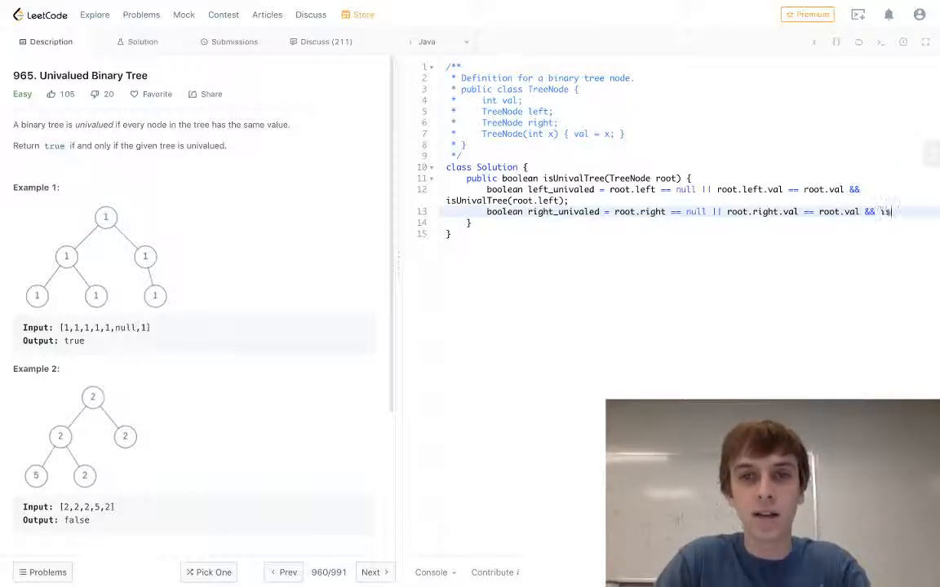
type("UnivalTree(")
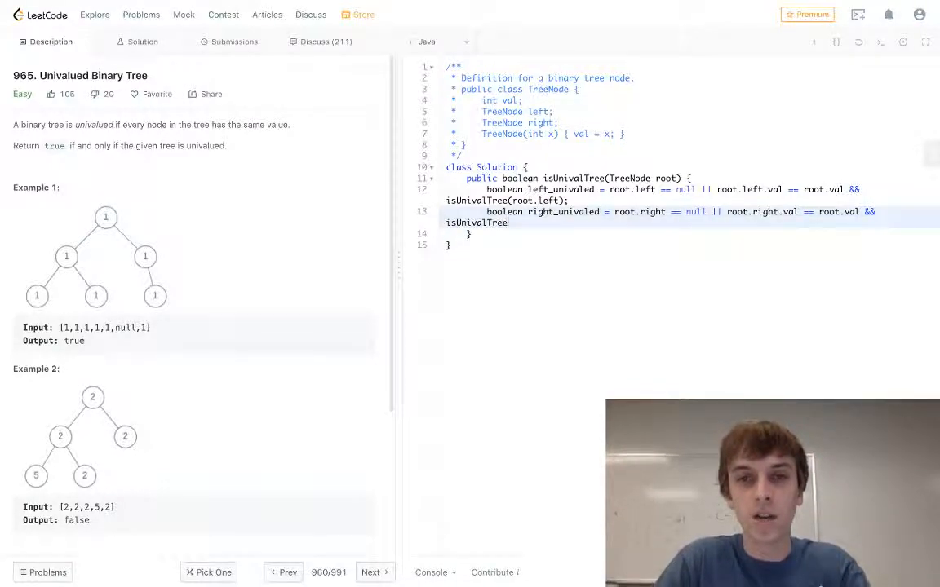
type("root.right")
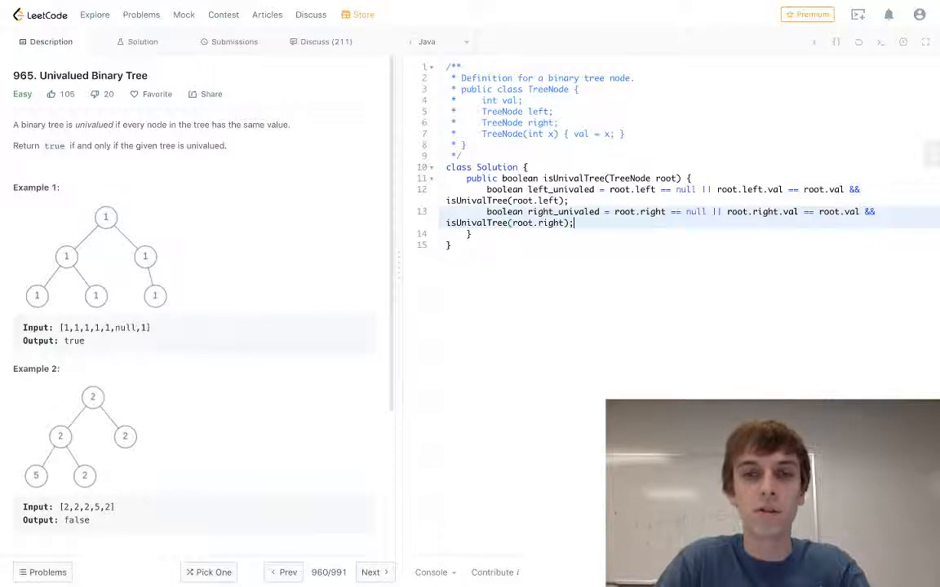
type(");")
key("Return")
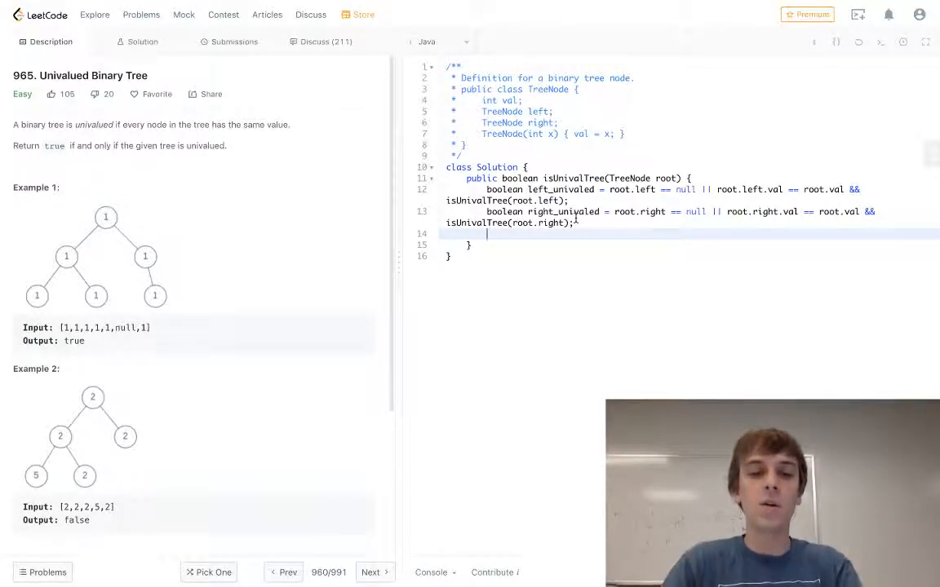
type("rtrn left_univ")
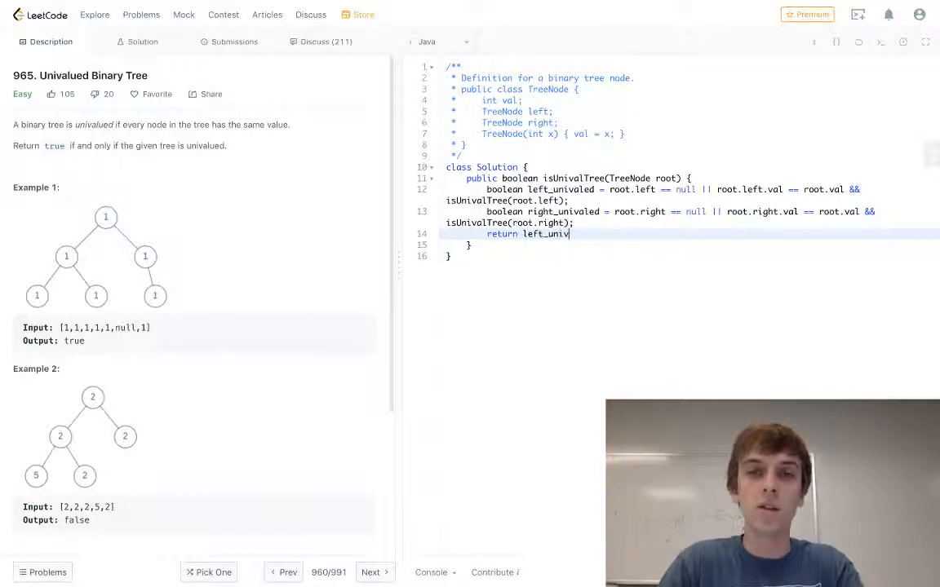
type("aled")
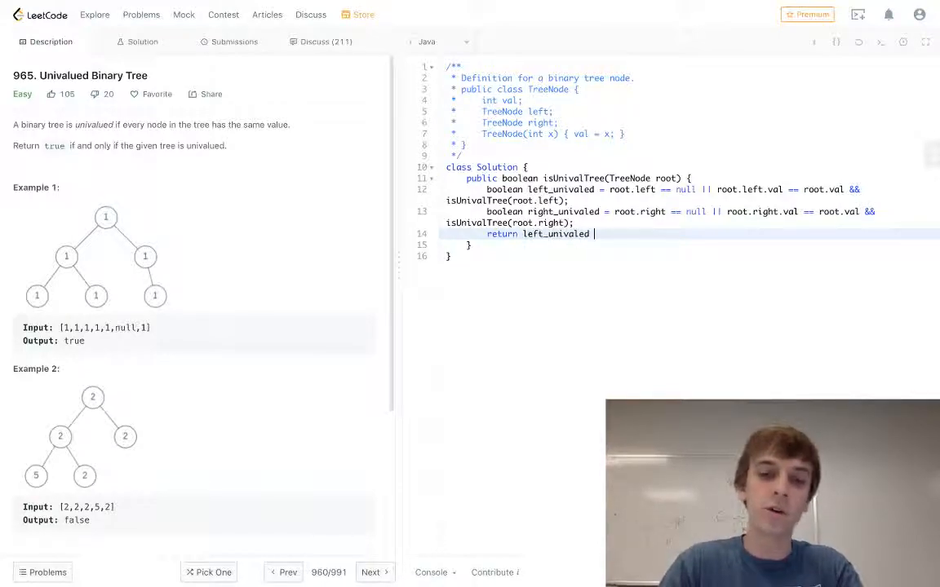
type("&& right_un")
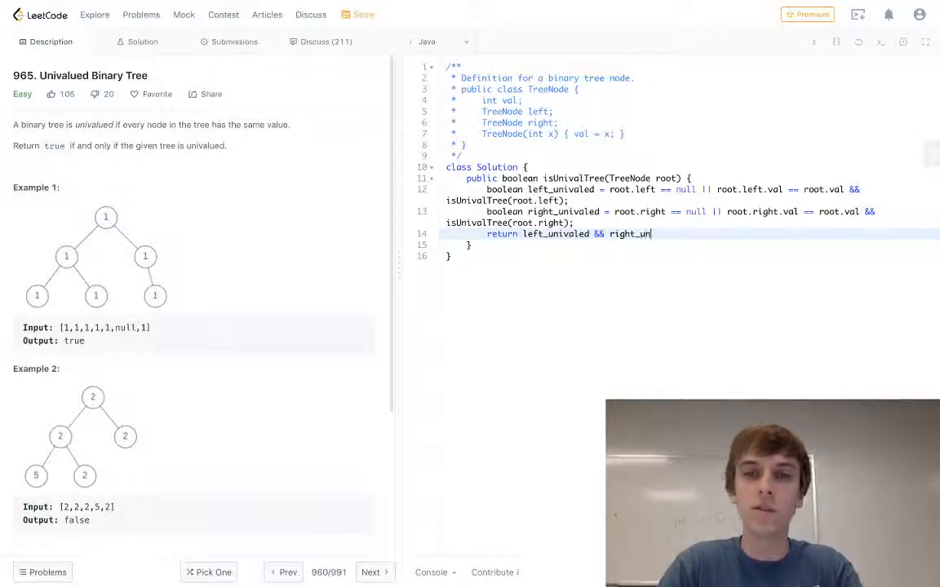
type("ivaled;")
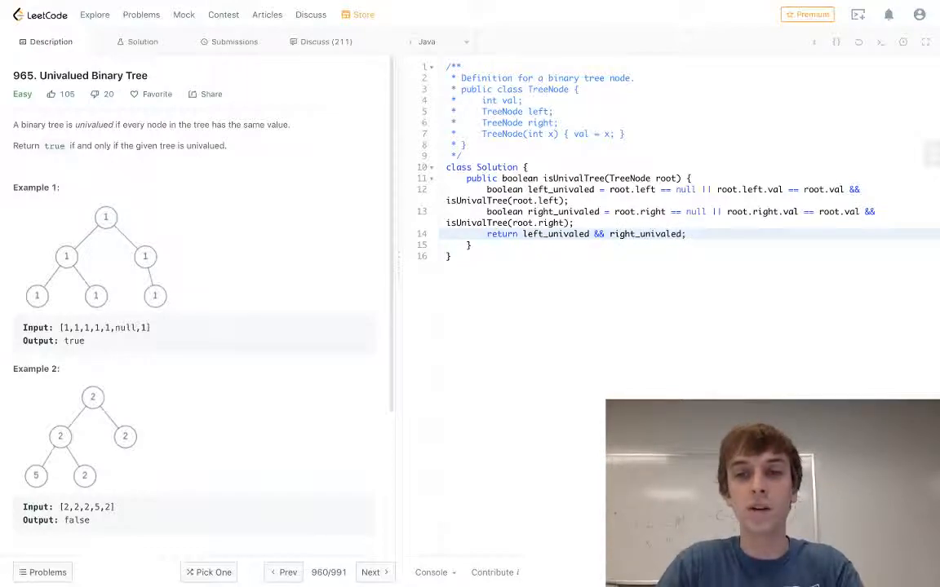
- Return left_univaled && right_univaled and submit; Accepted at 2 ms
key("ctrl+Return")
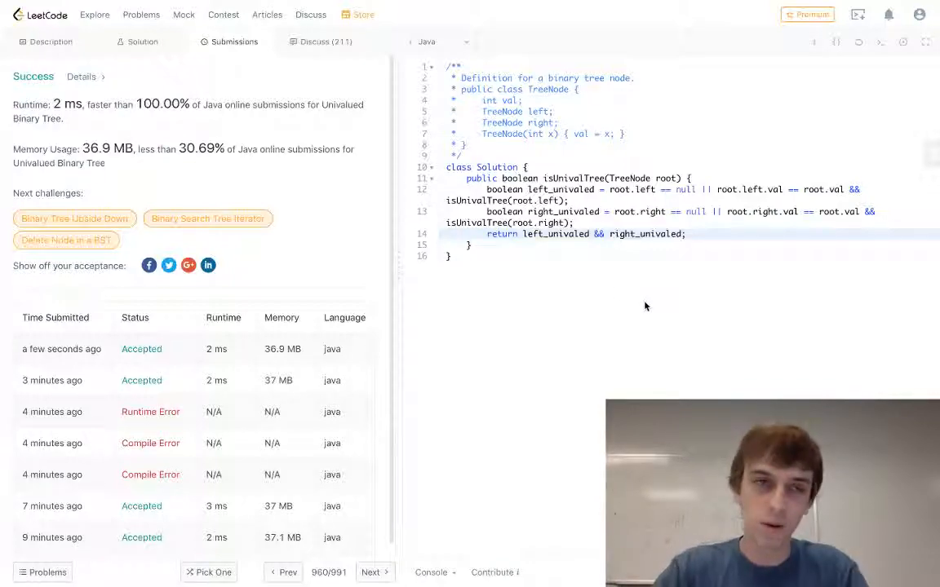
- Go back to the Description view, then launch OBS Studio via Spotlight
left_click(45, 42)
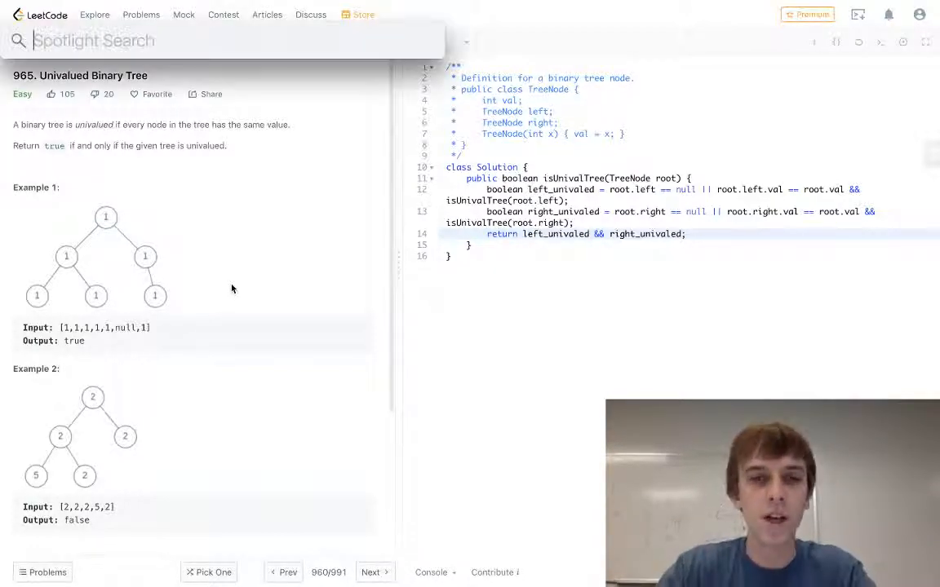
type("obs")
key("Return")
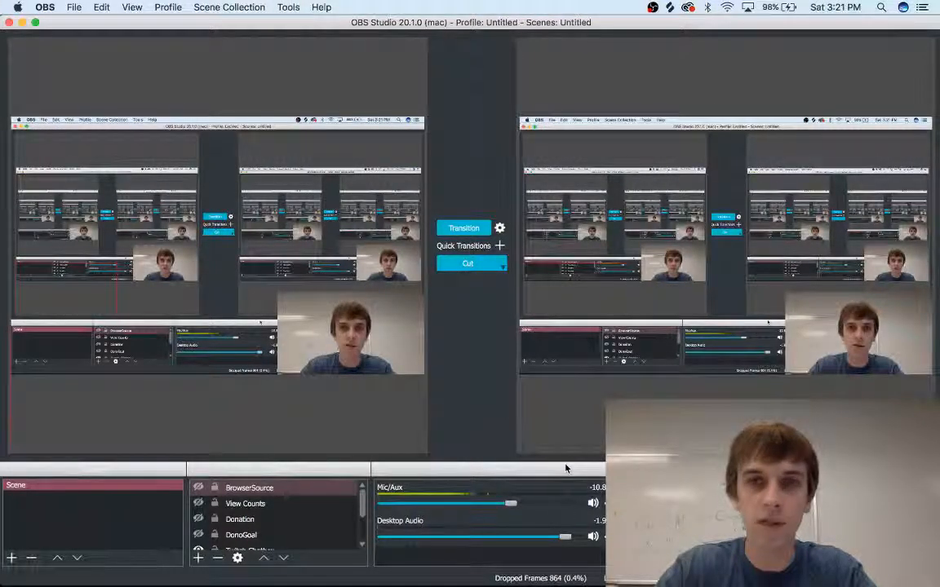